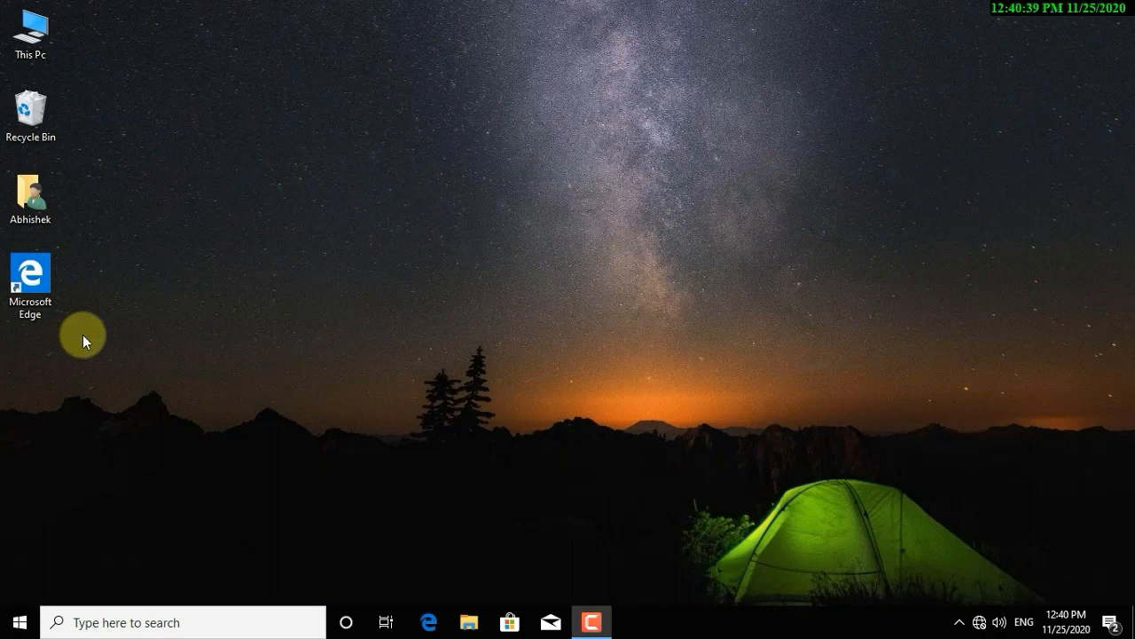
- Launch WordPad from the Windows Accessories program group, and close its empty document
{"action": "left_click", "coordinate": [18, 626]}
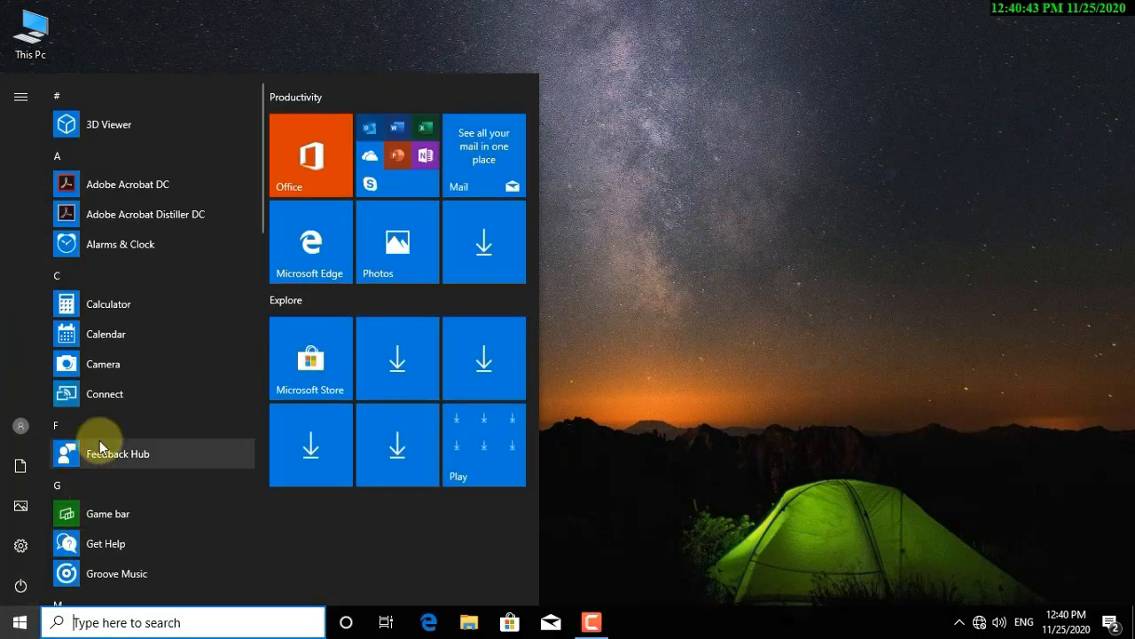
{"action": "scroll", "coordinate": [100, 444], "scroll_direction": "down", "scroll_amount": 10}
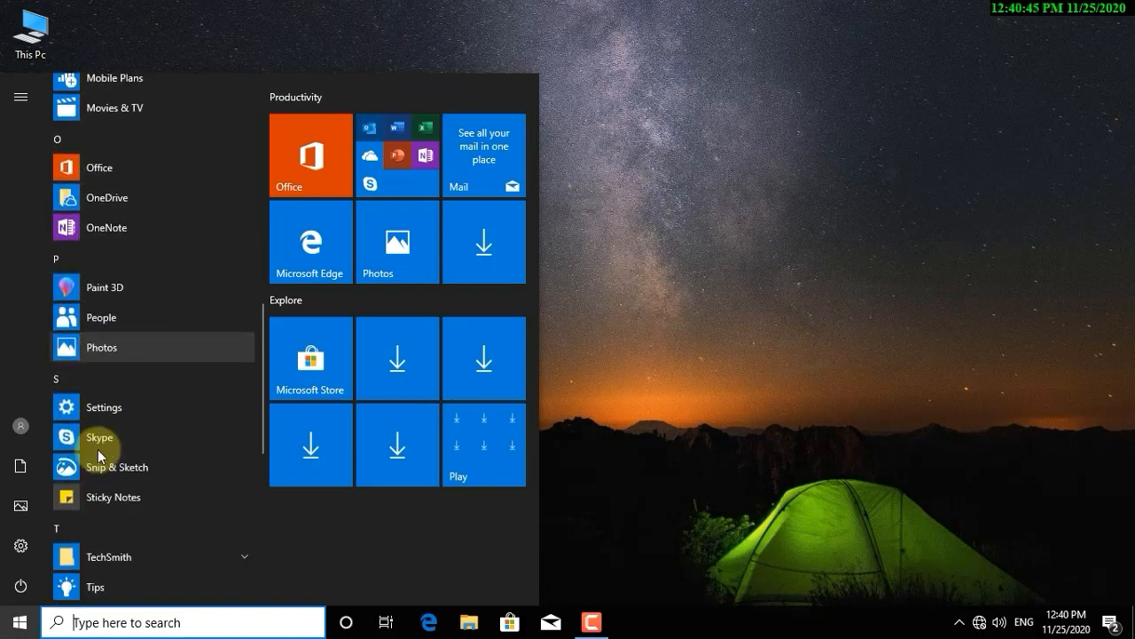
{"action": "scroll", "coordinate": [98, 449], "scroll_direction": "down", "scroll_amount": 9}
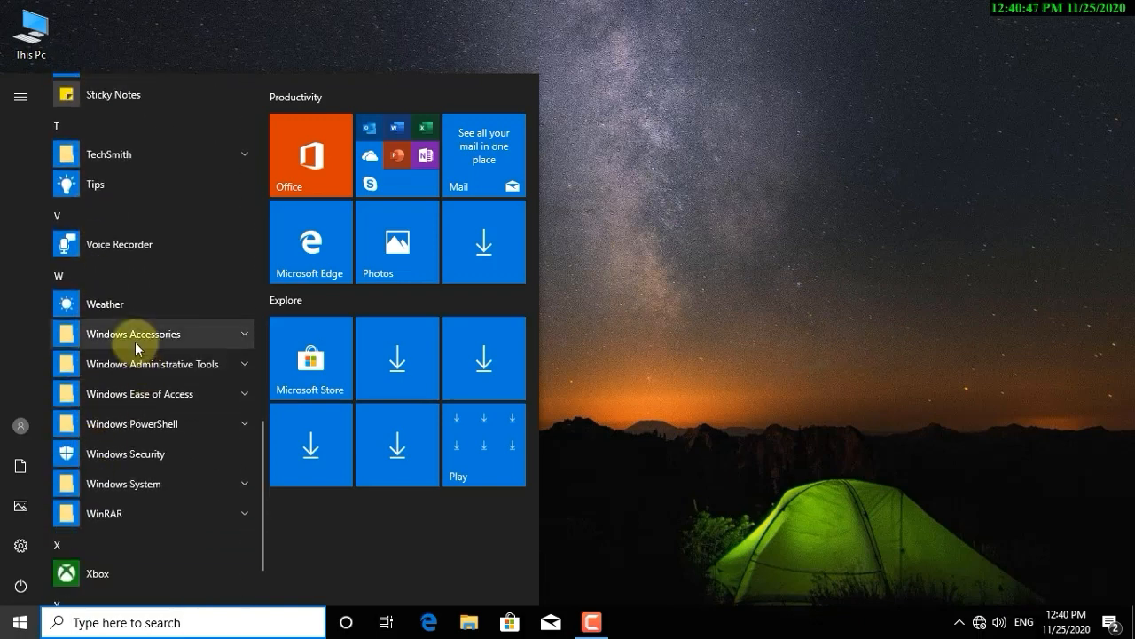
{"action": "left_click", "coordinate": [147, 349]}
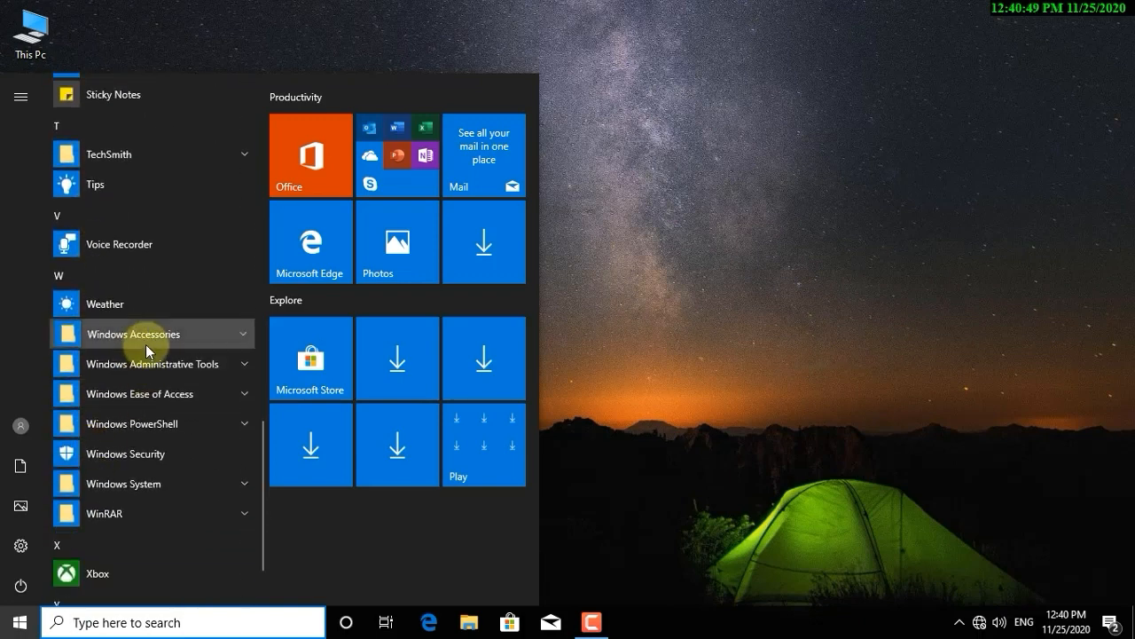
{"action": "scroll", "coordinate": [146, 381], "scroll_direction": "down", "scroll_amount": 5}
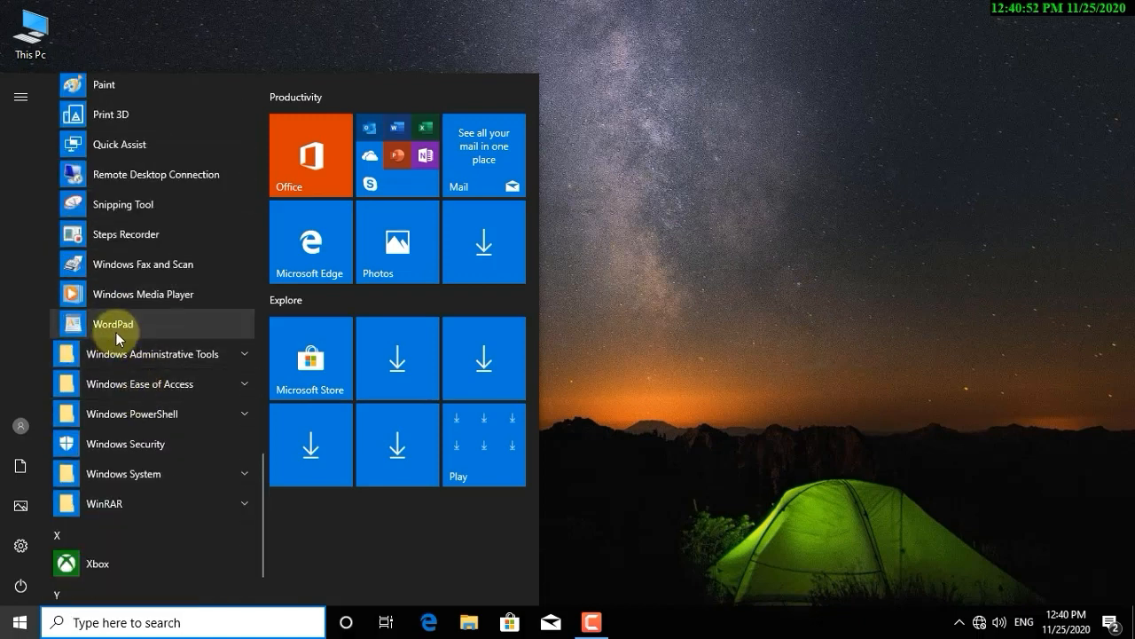
{"action": "left_click", "coordinate": [116, 332]}
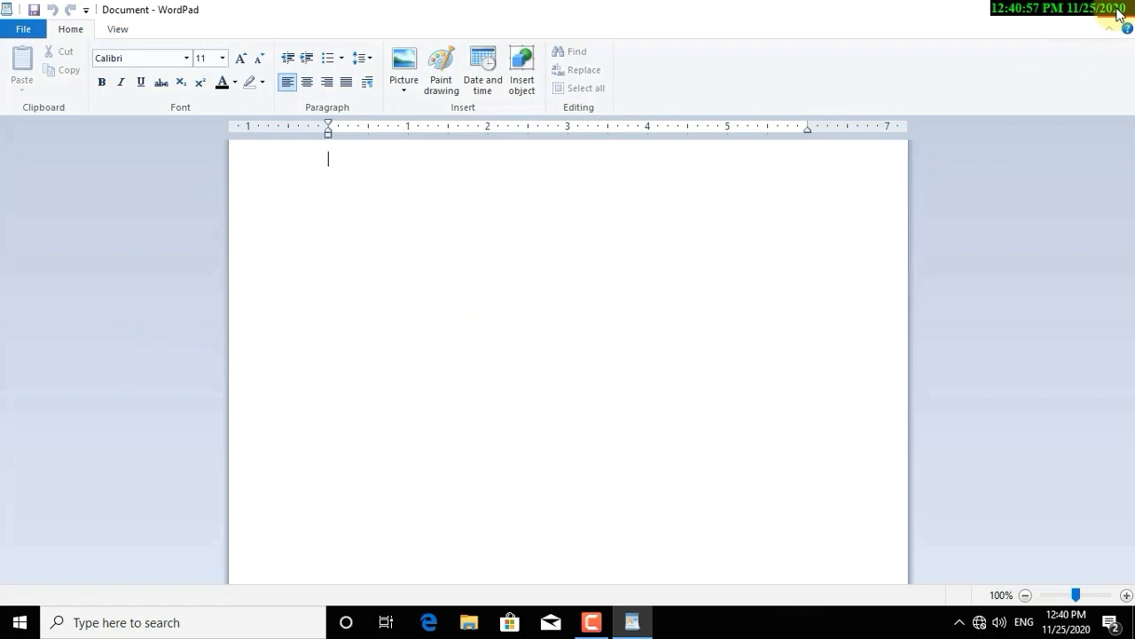
{"action": "left_click", "coordinate": [1116, 9]}
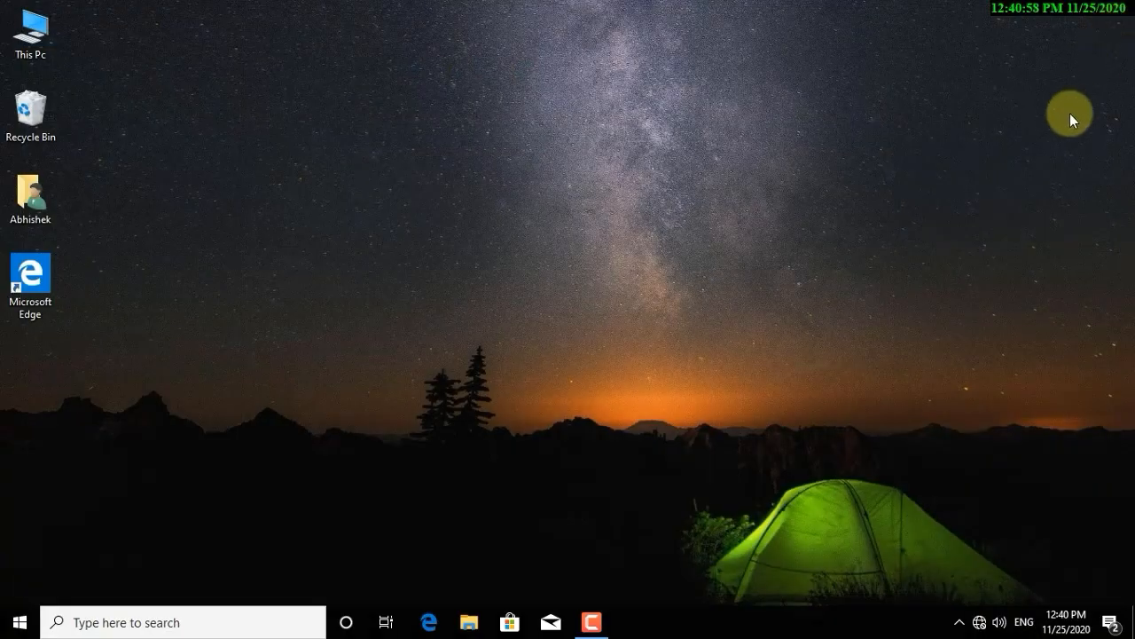
- Search Windows for "wordpad" and open the WordPad app
{"action": "left_click", "coordinate": [78, 628]}
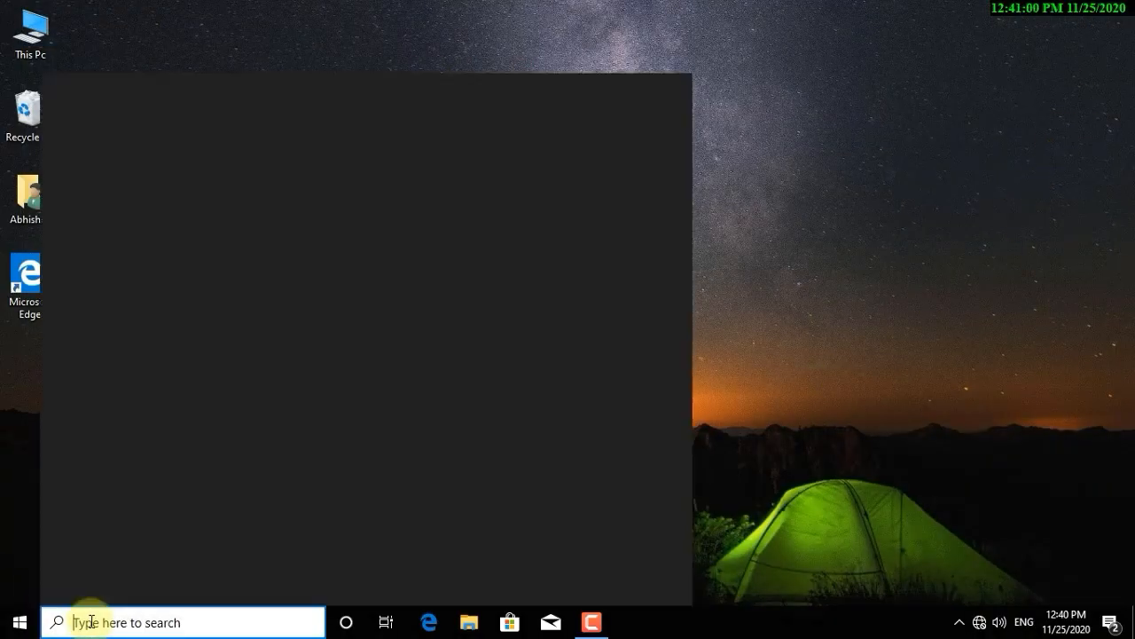
{"action": "type", "text": "w"}
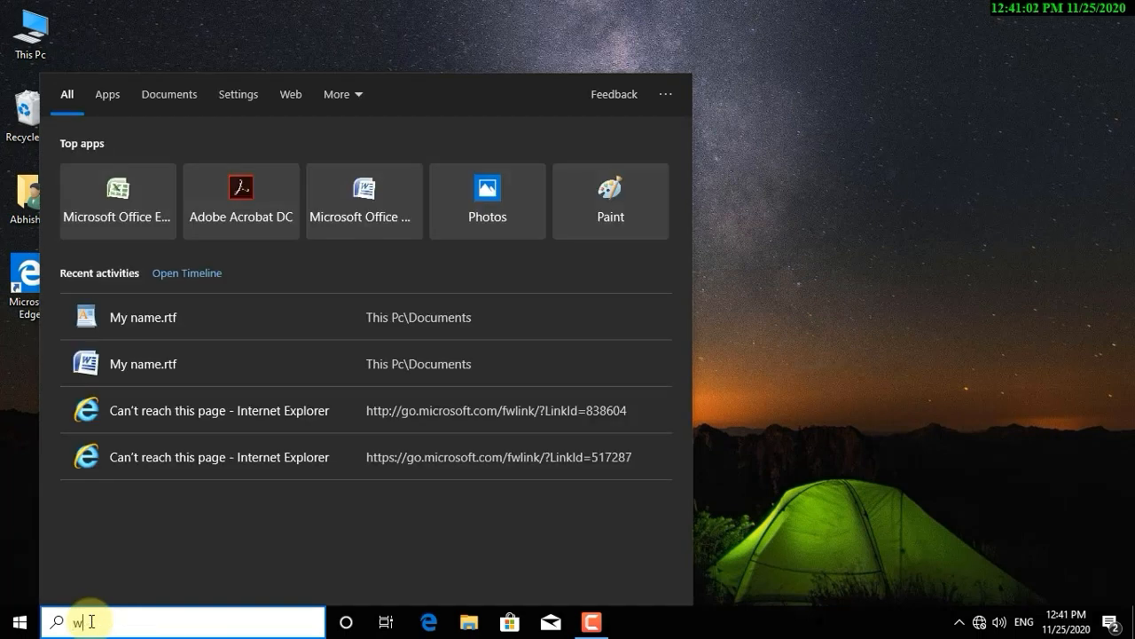
{"action": "type", "text": "ordpad"}
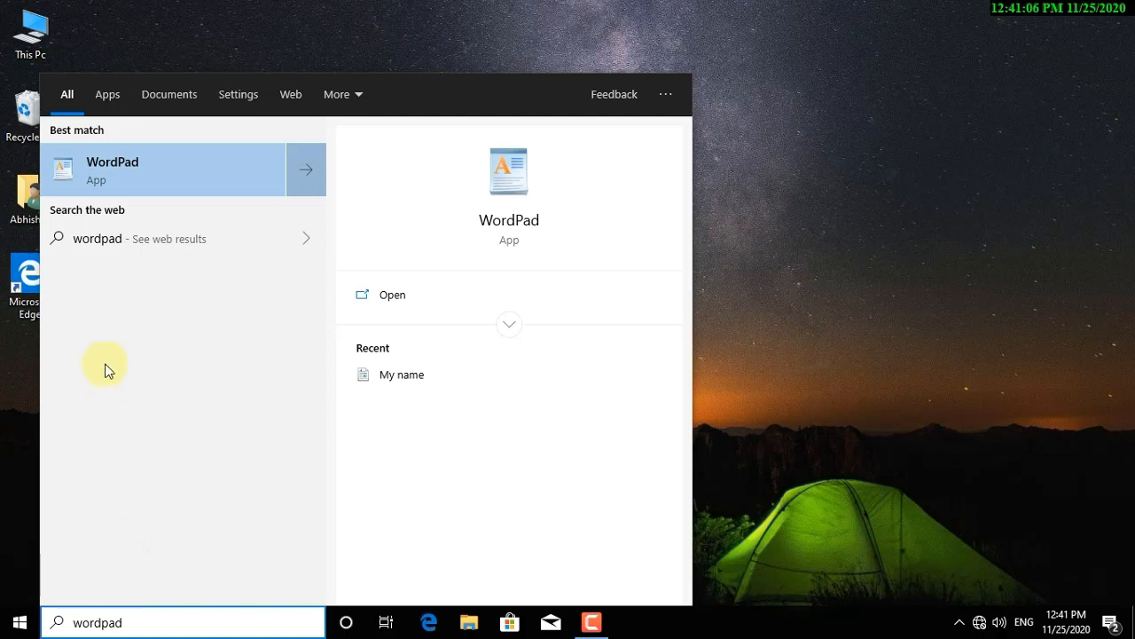
{"action": "left_click", "coordinate": [156, 181]}
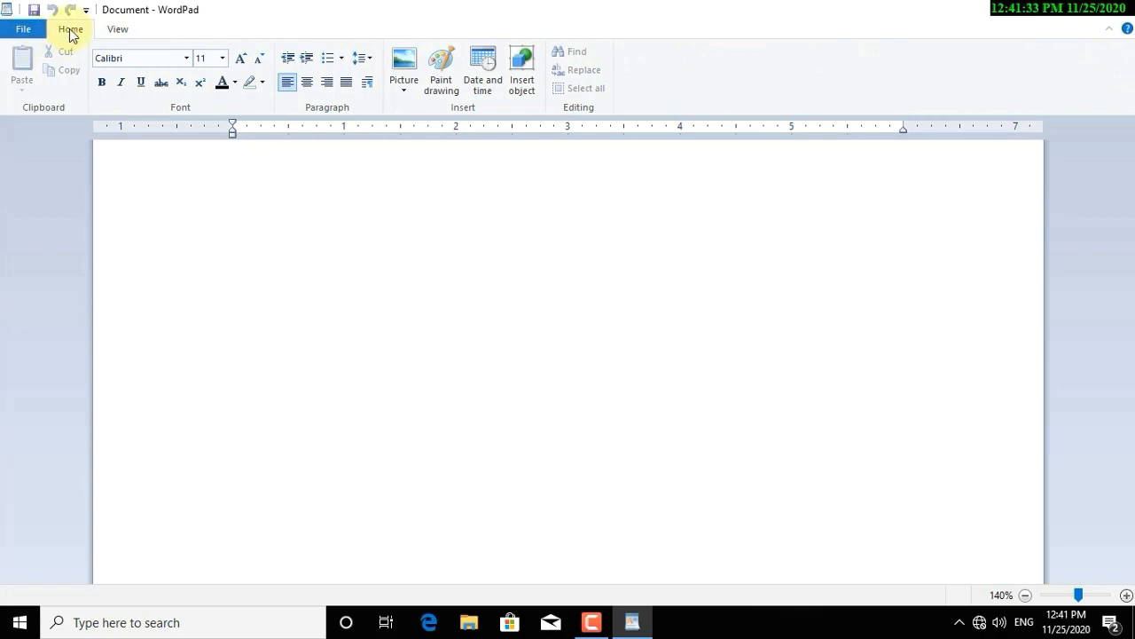
{"action": "left_click", "coordinate": [117, 34]}
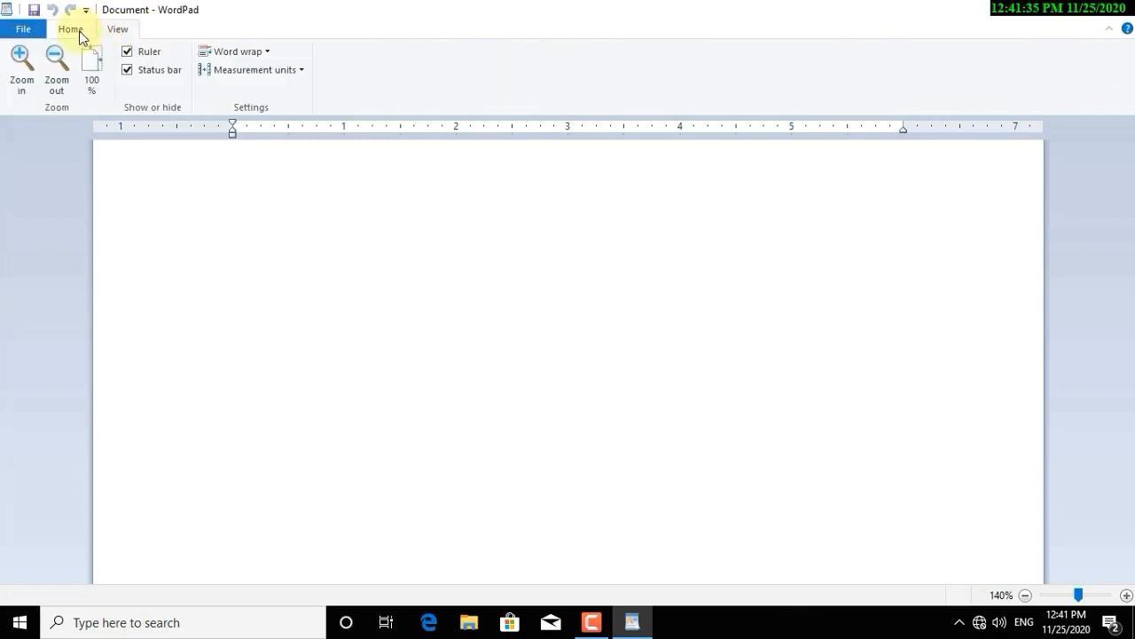
{"action": "left_click", "coordinate": [79, 36]}
{"action": "left_click", "coordinate": [114, 36]}
{"action": "left_click", "coordinate": [78, 39]}
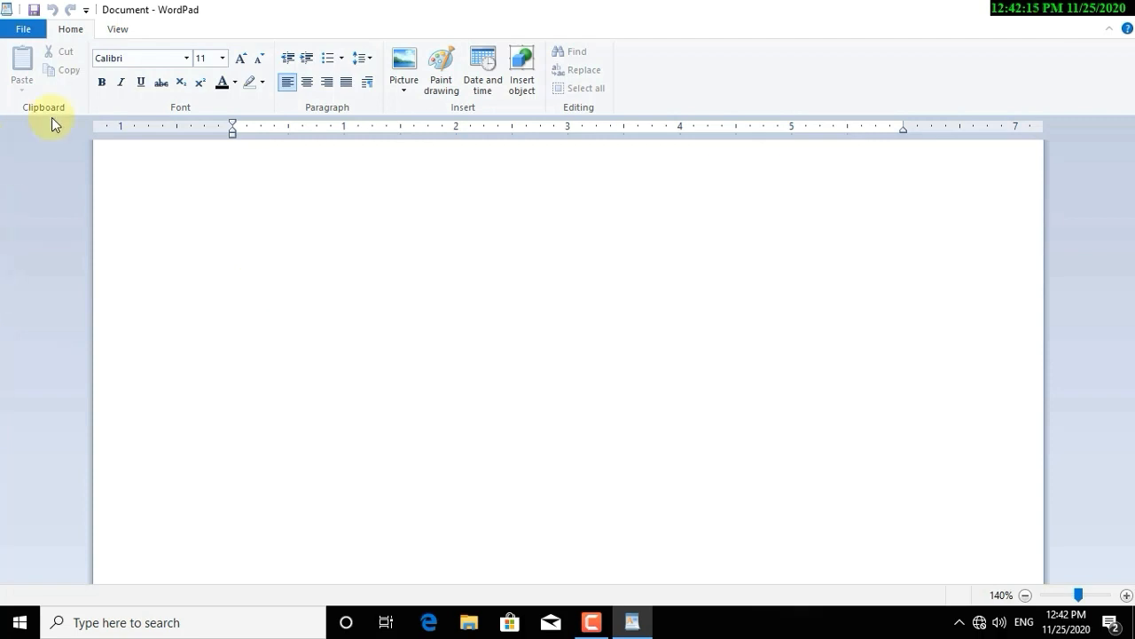
{"action": "left_click", "coordinate": [19, 30]}
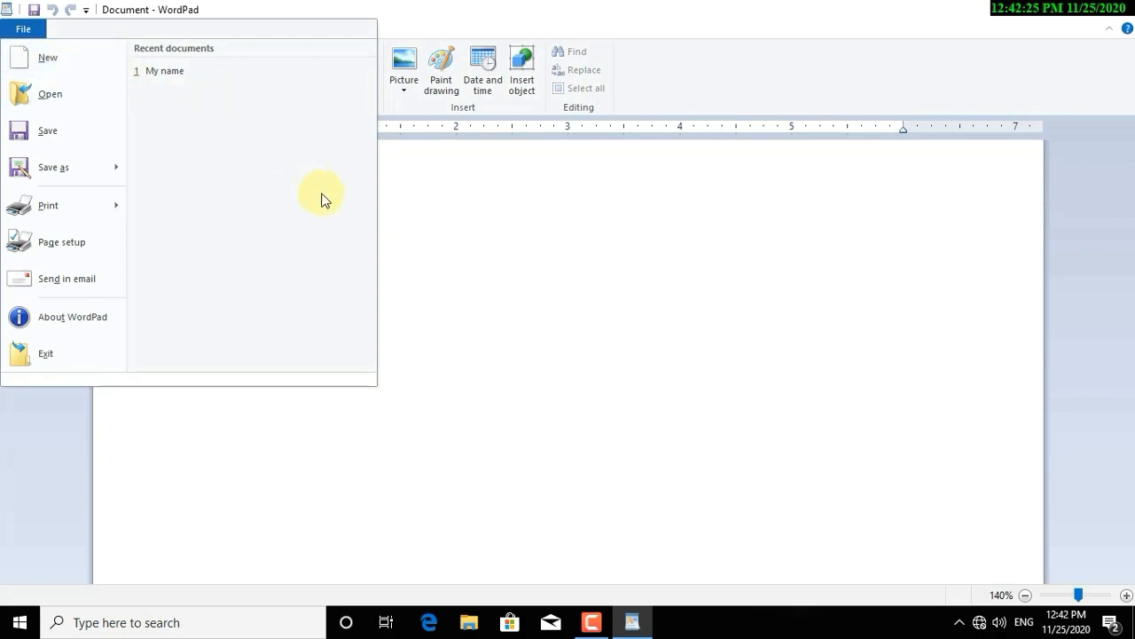
{"action": "left_click", "coordinate": [426, 258]}
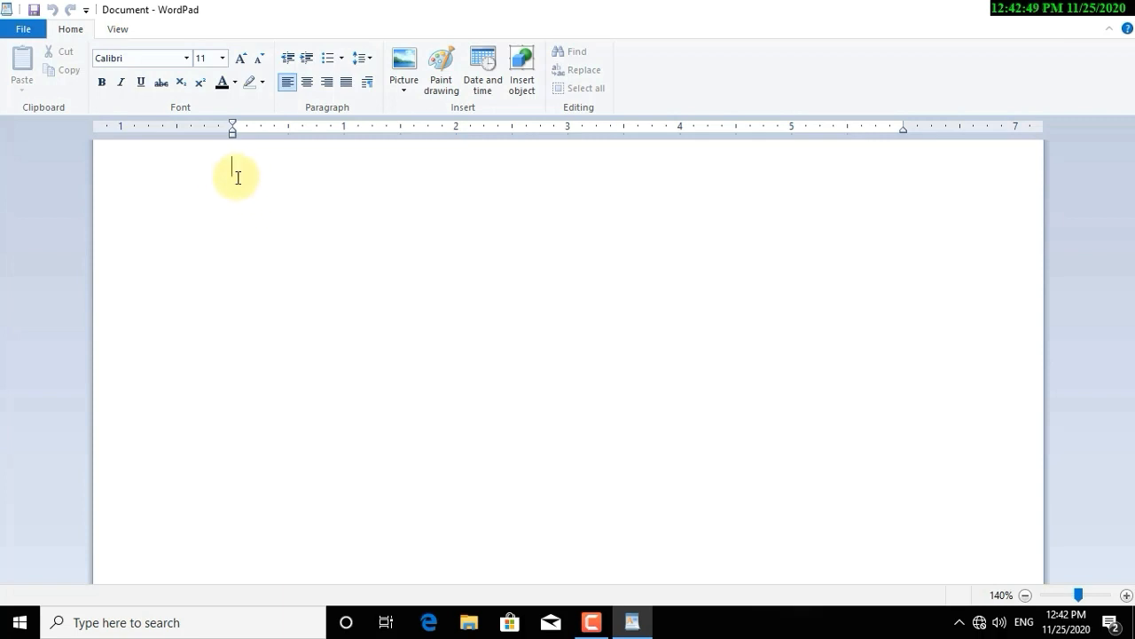
- Write "My name is" followed by the person's full name and a period, with "I am your computer teacher." on the next line
{"action": "type", "text": "My name is "}
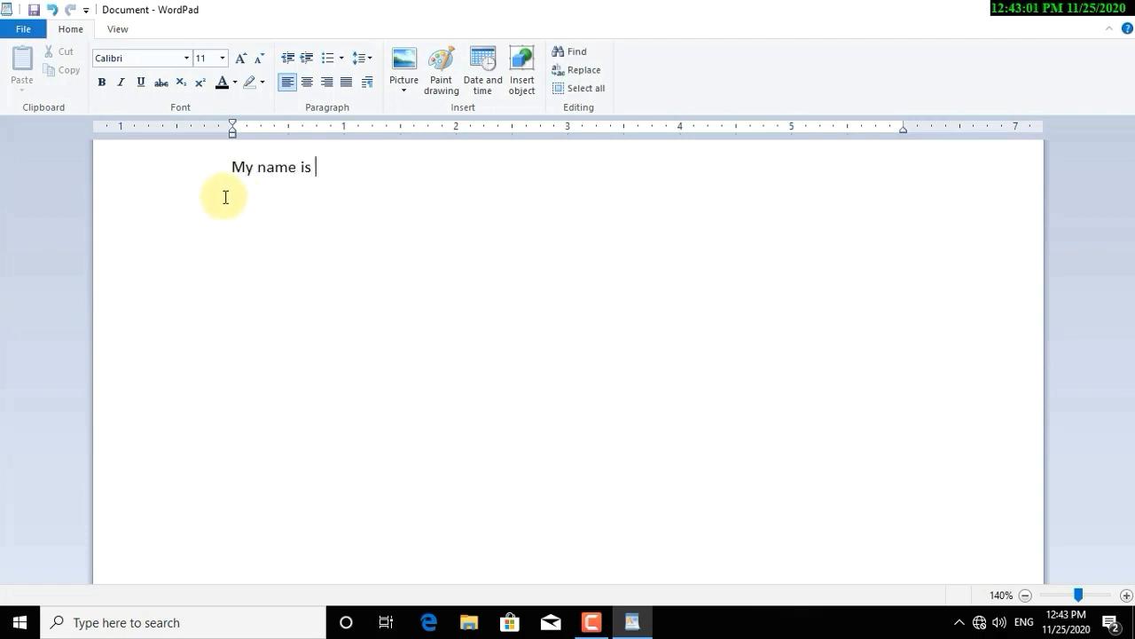
{"action": "type", "text": "Abhishek Gupta."}
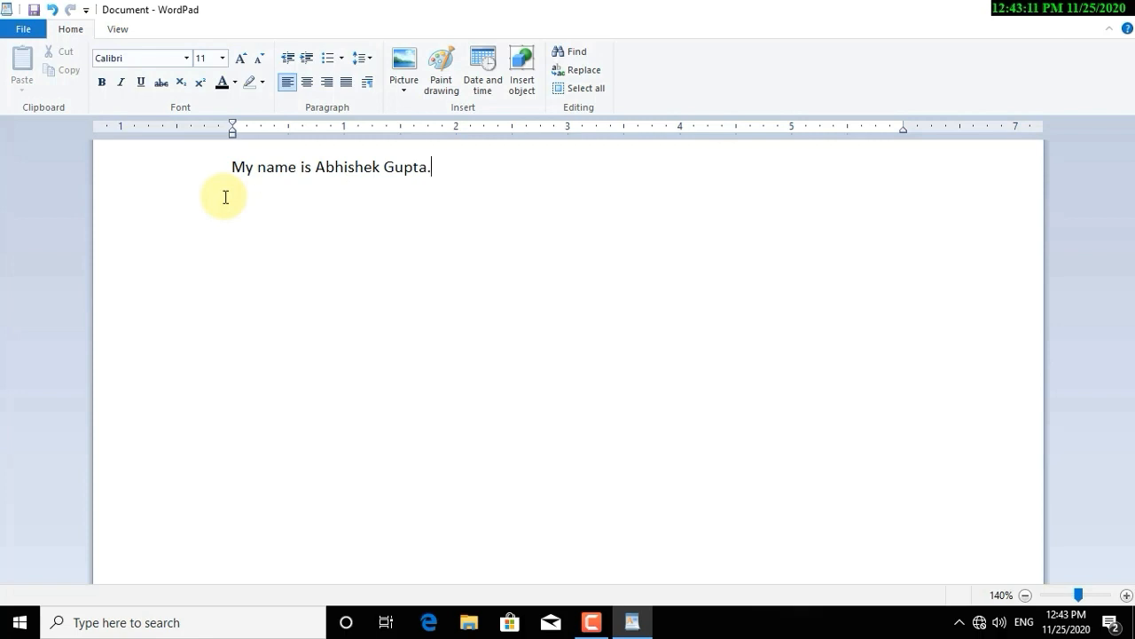
{"action": "type", "text": "I am your computer"}
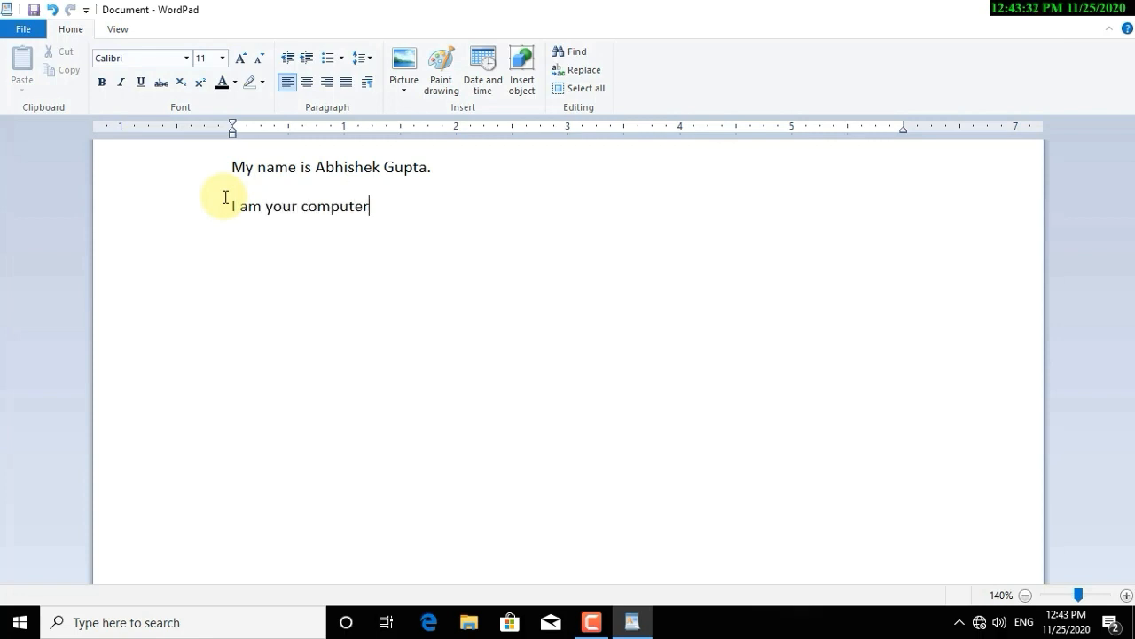
{"action": "type", "text": "cher."}
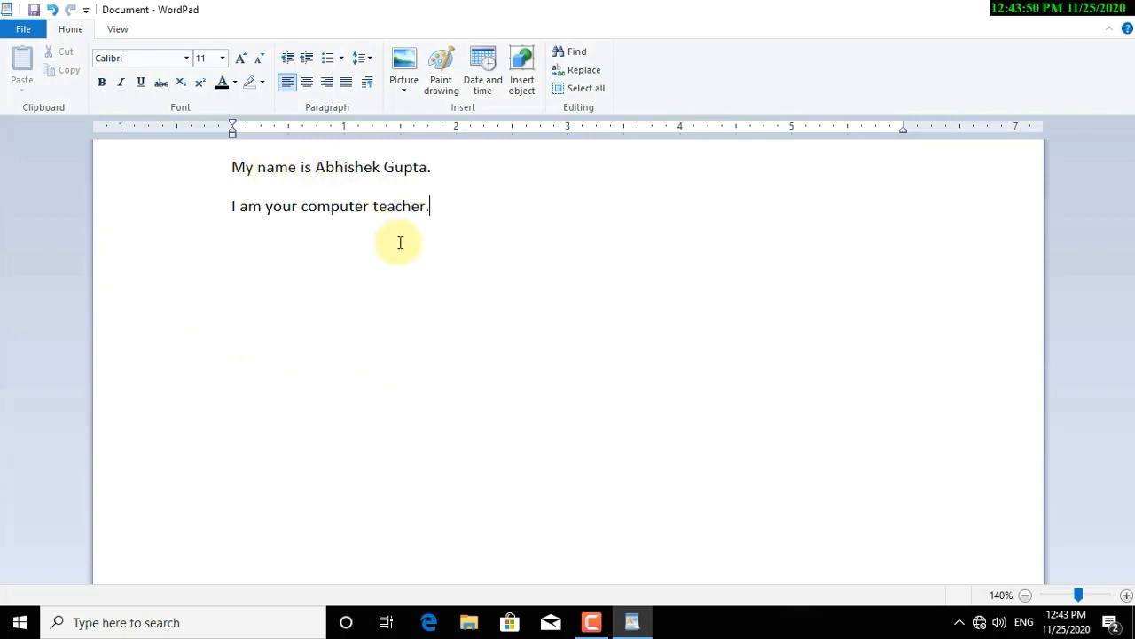
- Save the document to the Desktop as "Myself" in Rich Text Format (RTF)
{"action": "left_click", "coordinate": [27, 30]}
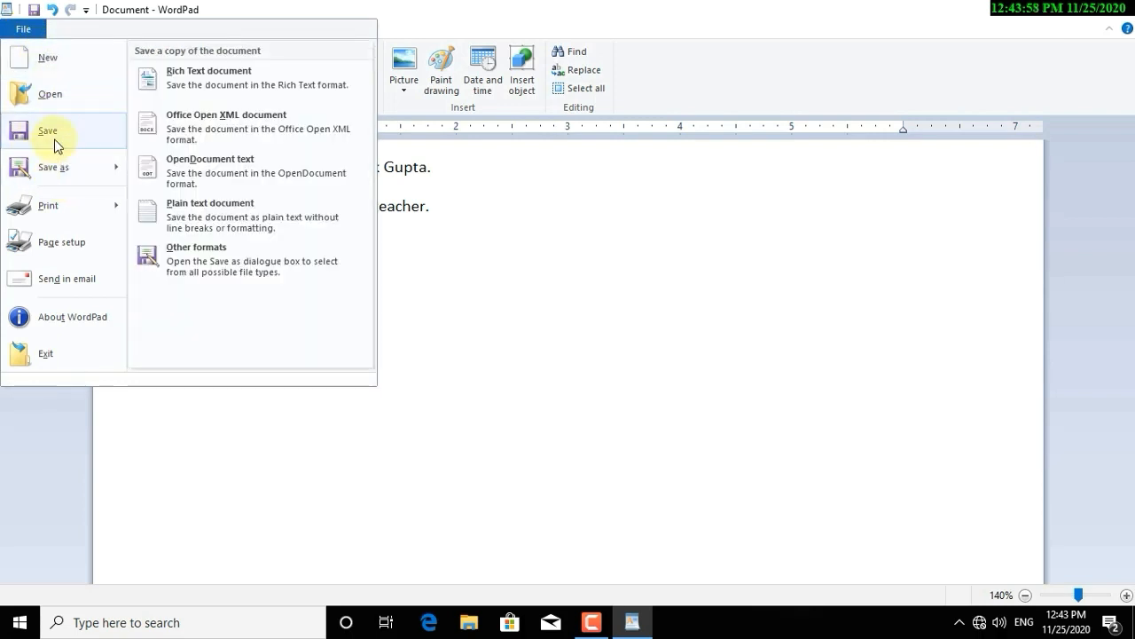
{"action": "mouse_move", "coordinate": [60, 173]}
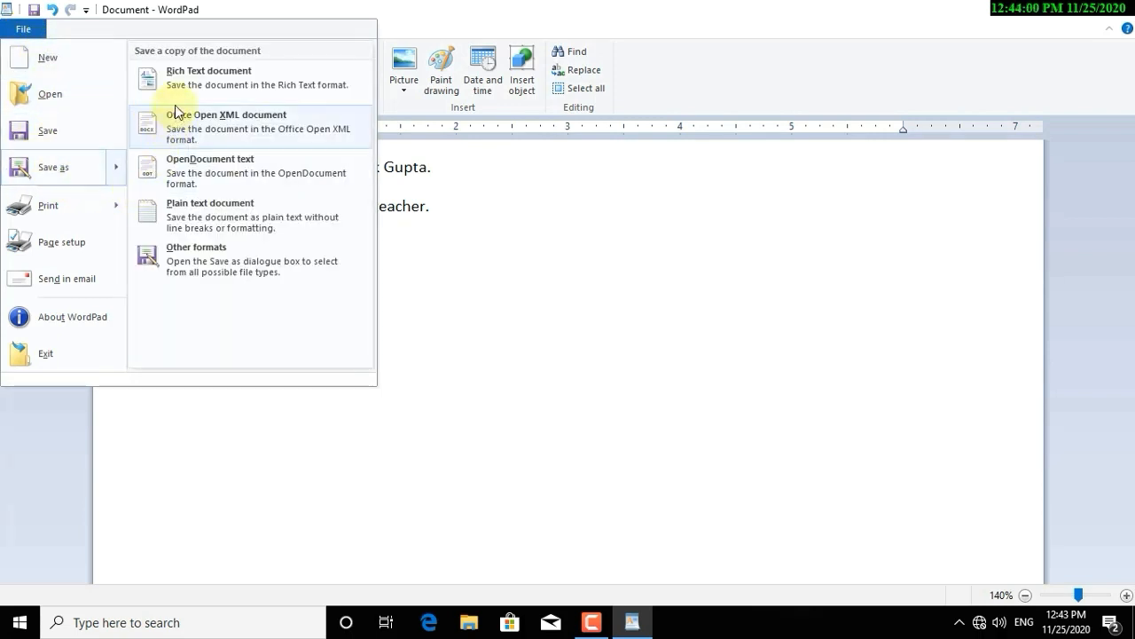
{"action": "left_click", "coordinate": [58, 132]}
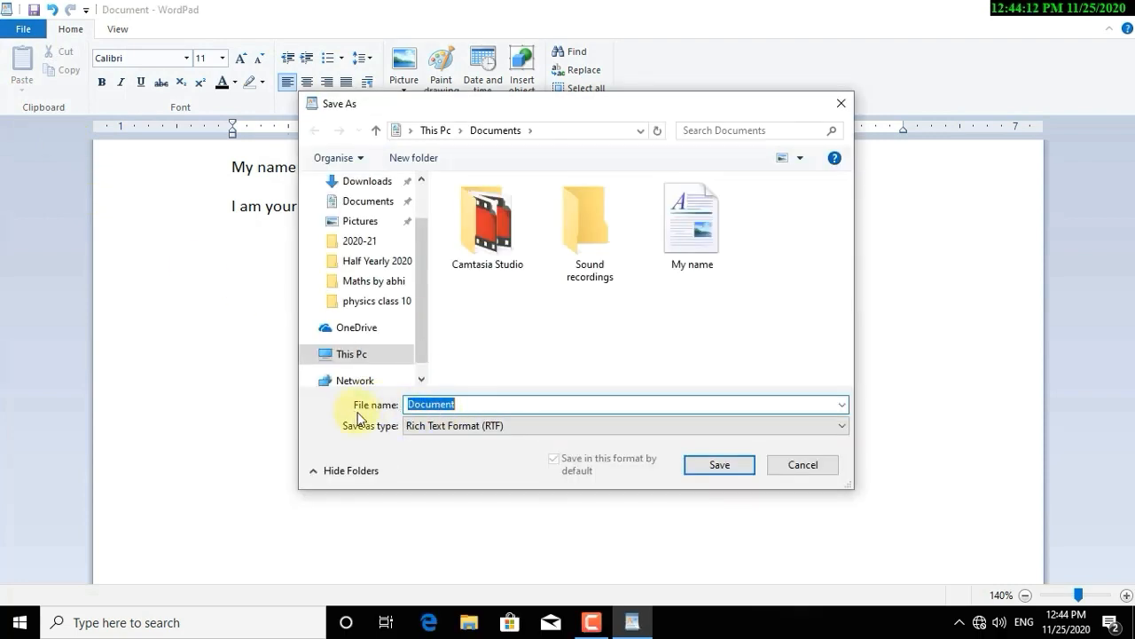
{"action": "key", "text": "BackSpace"}
{"action": "type", "text": "Myself"}
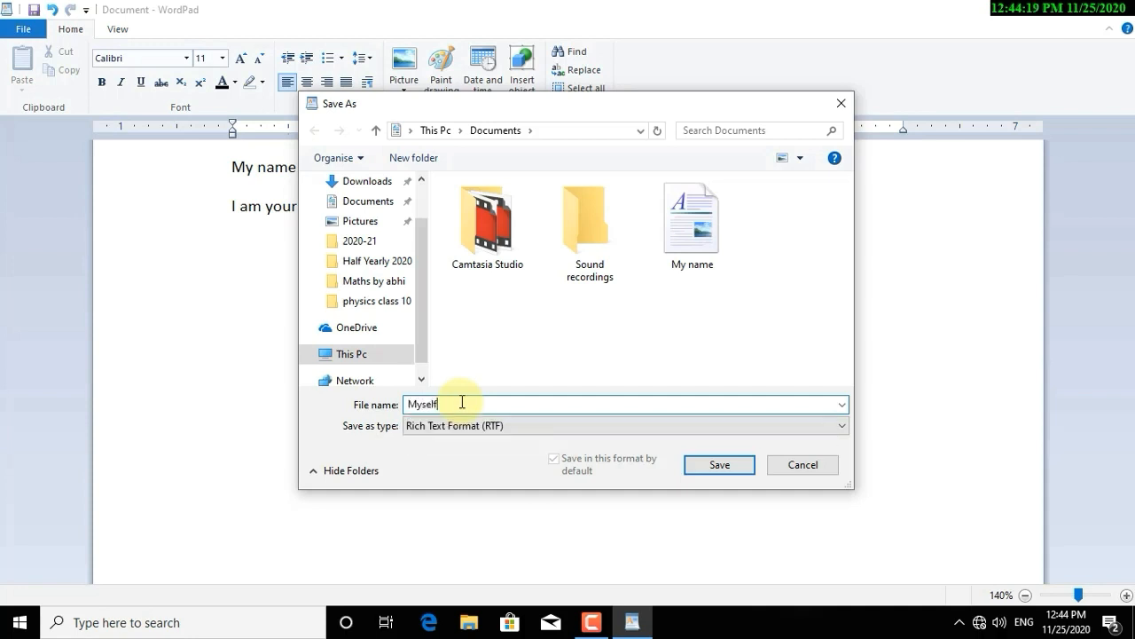
{"action": "left_click", "coordinate": [367, 181]}
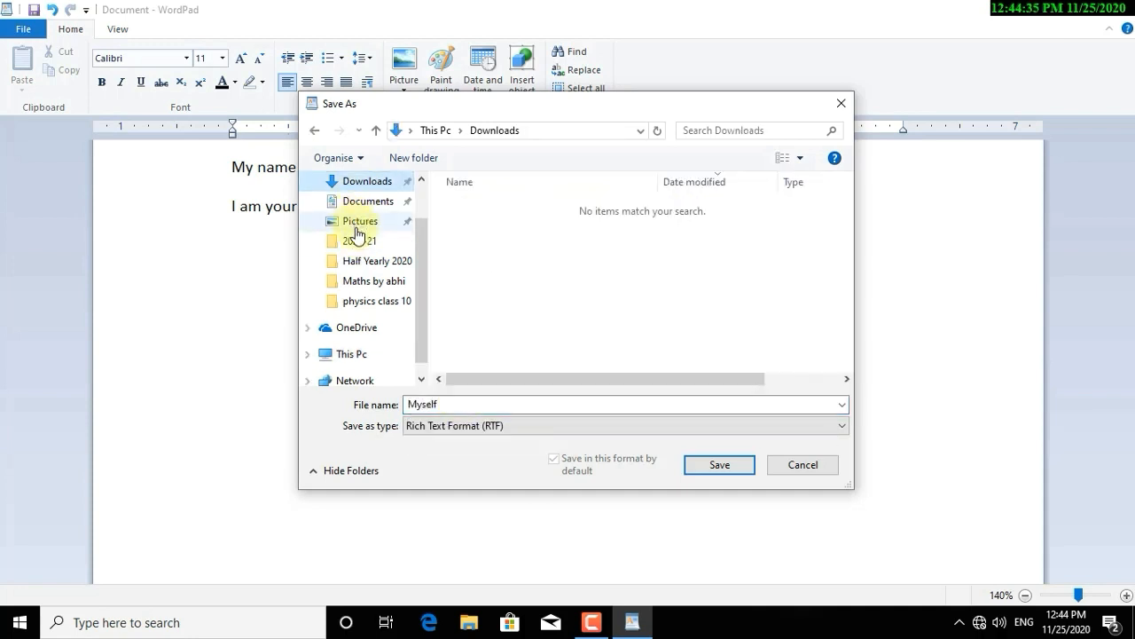
{"action": "scroll", "coordinate": [346, 226], "scroll_direction": "up", "scroll_amount": 1}
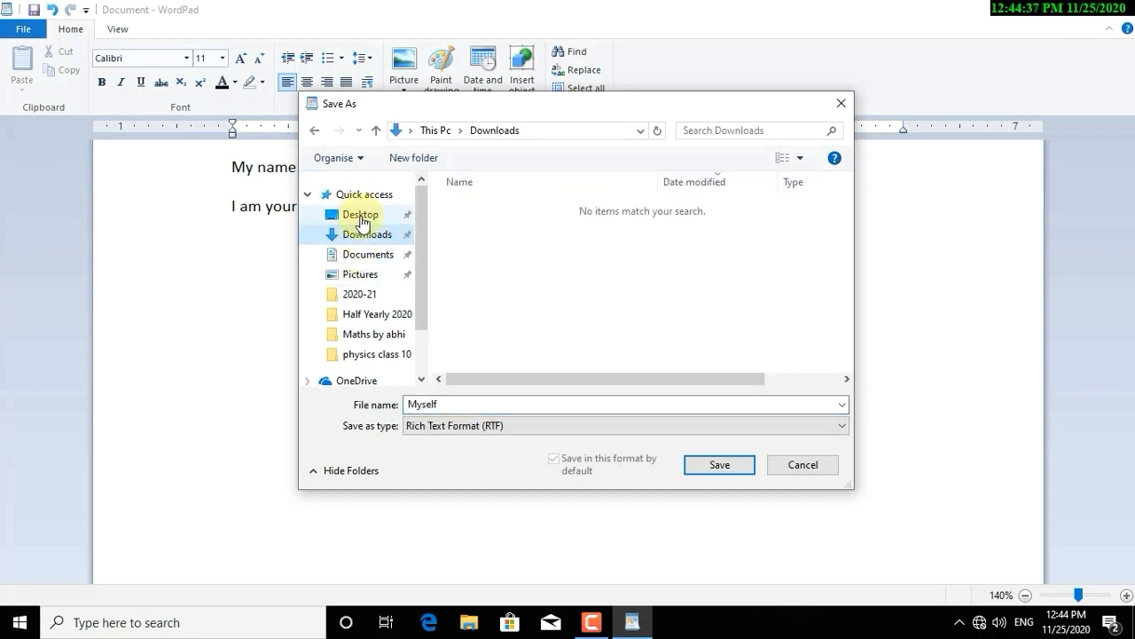
{"action": "left_click", "coordinate": [361, 218]}
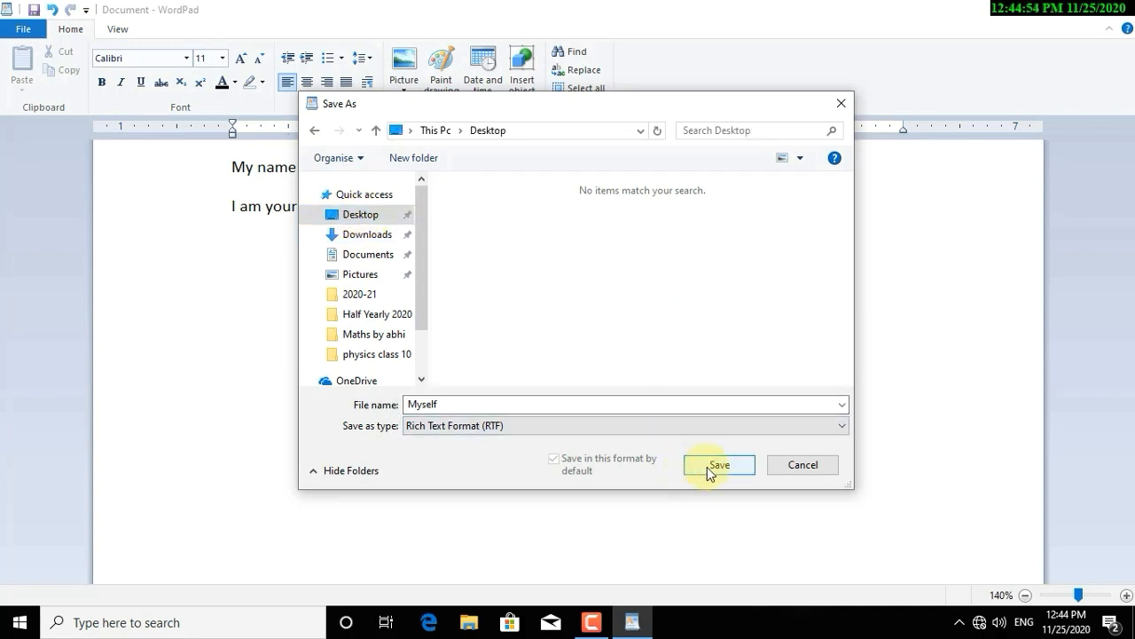
{"action": "left_click", "coordinate": [707, 467]}
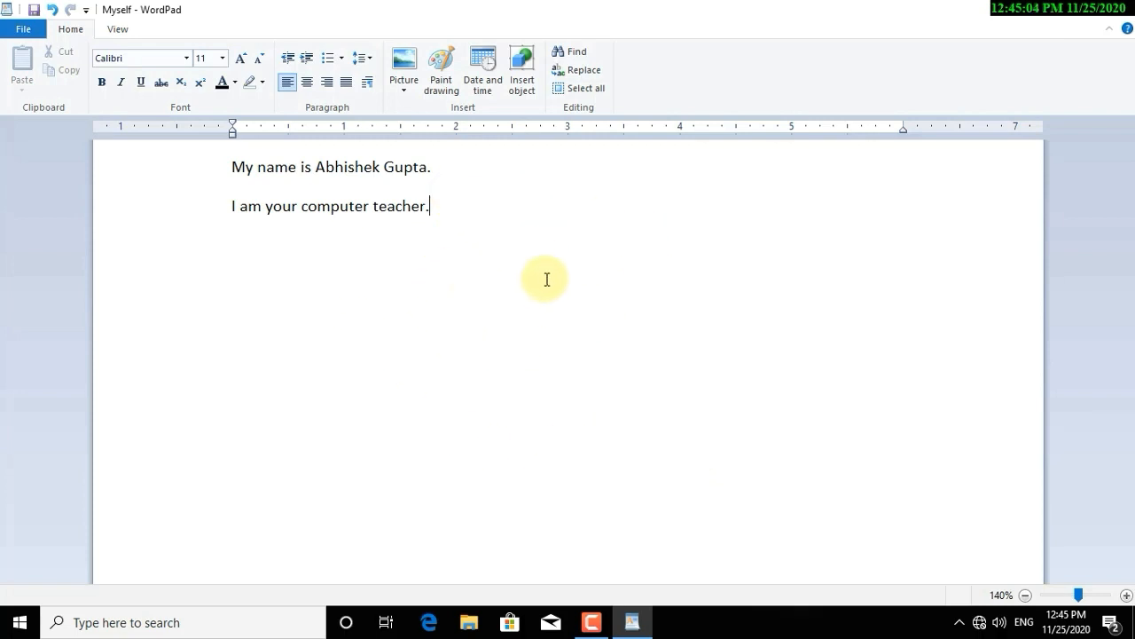
- Look at the document's printer, page range and copies settings, and close them without printing
{"action": "left_click", "coordinate": [28, 30]}
{"action": "mouse_move", "coordinate": [46, 209]}
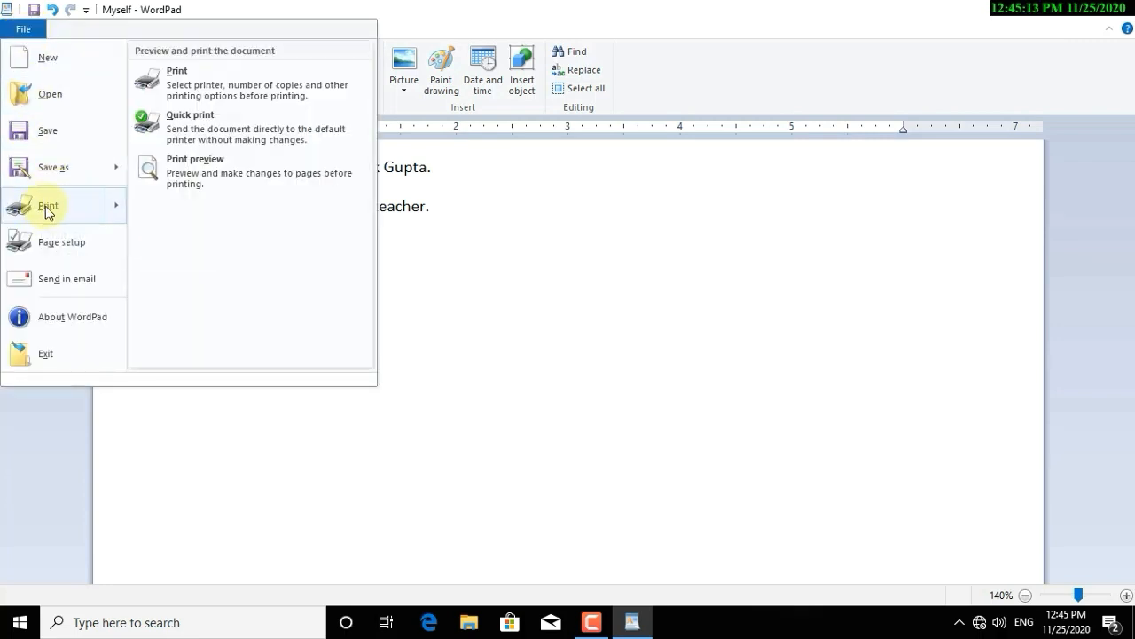
{"action": "left_click", "coordinate": [46, 208]}
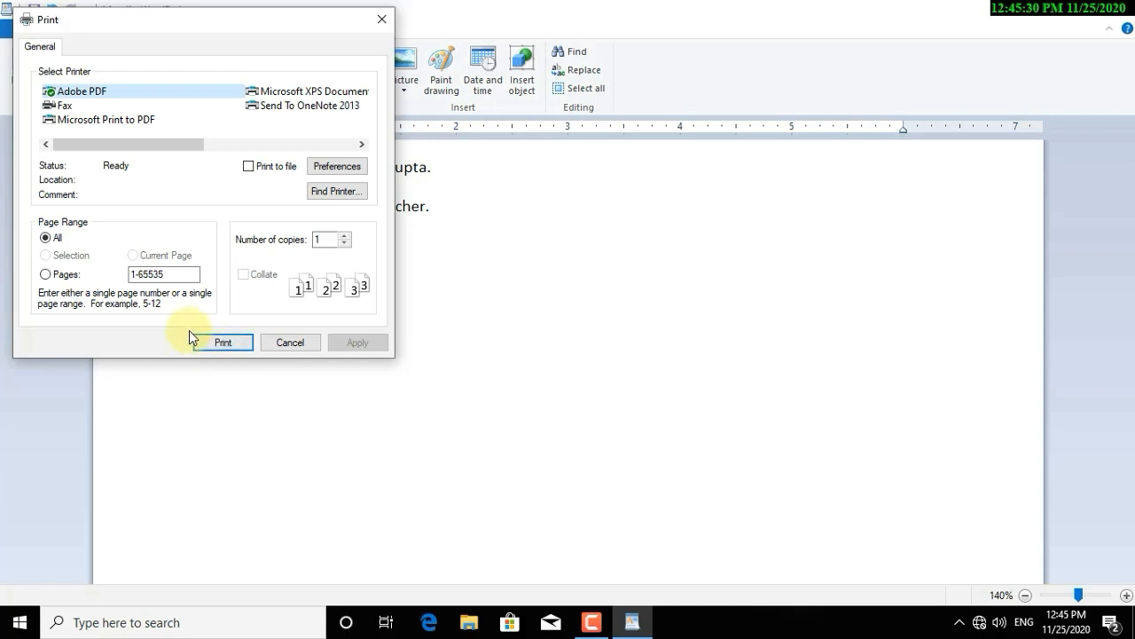
{"action": "left_click", "coordinate": [384, 19]}
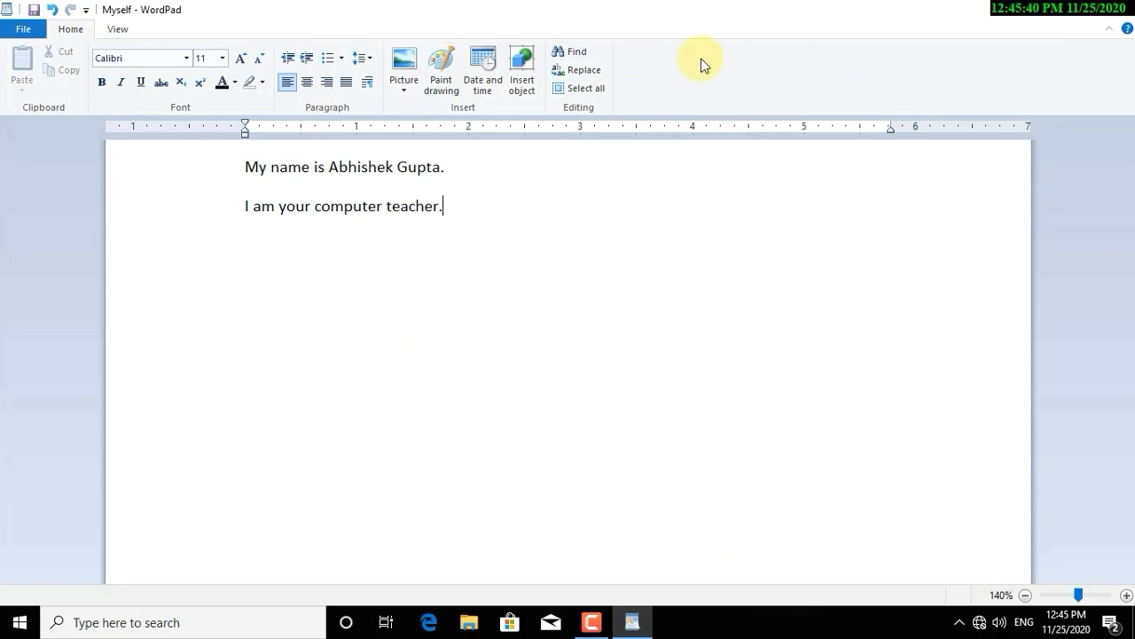
- Exit WordPad
{"action": "left_click", "coordinate": [23, 35]}
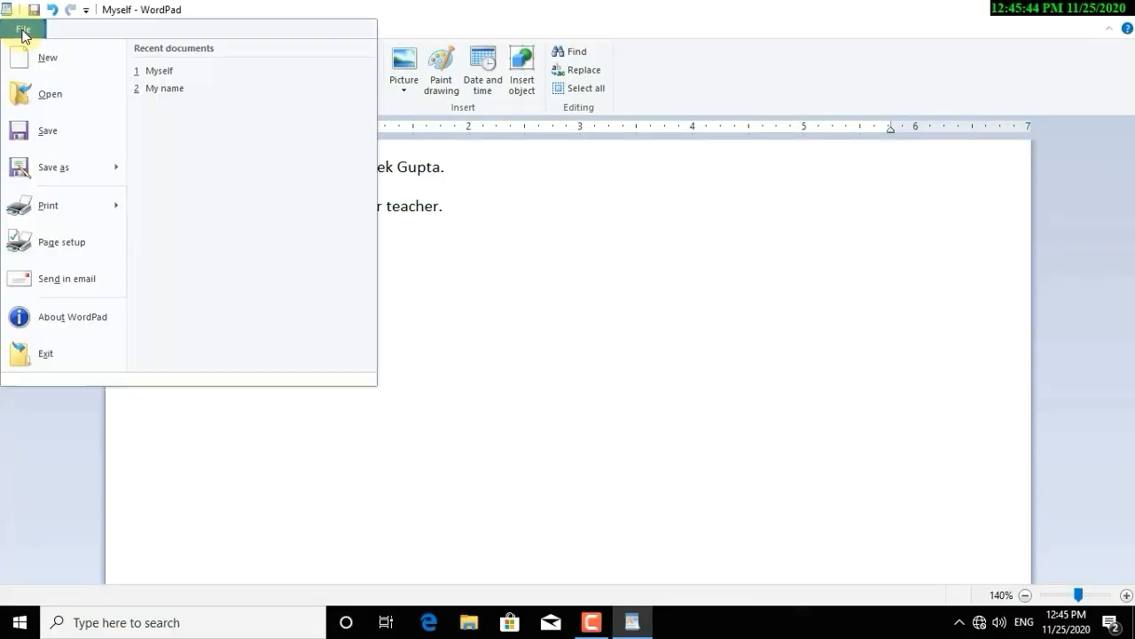
{"action": "left_click", "coordinate": [52, 359]}
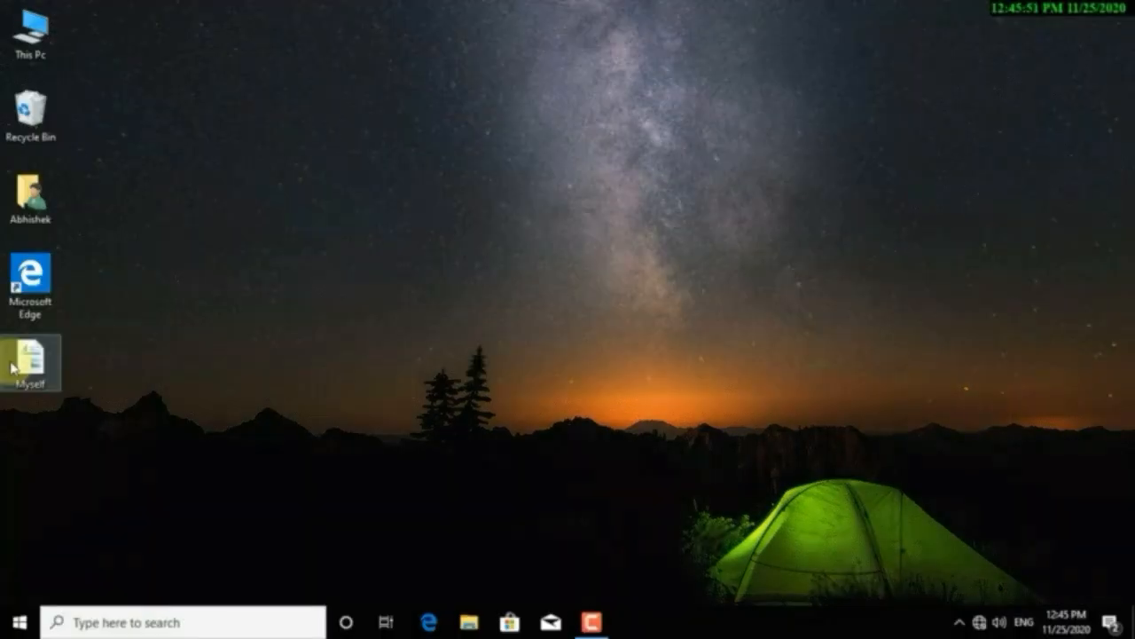